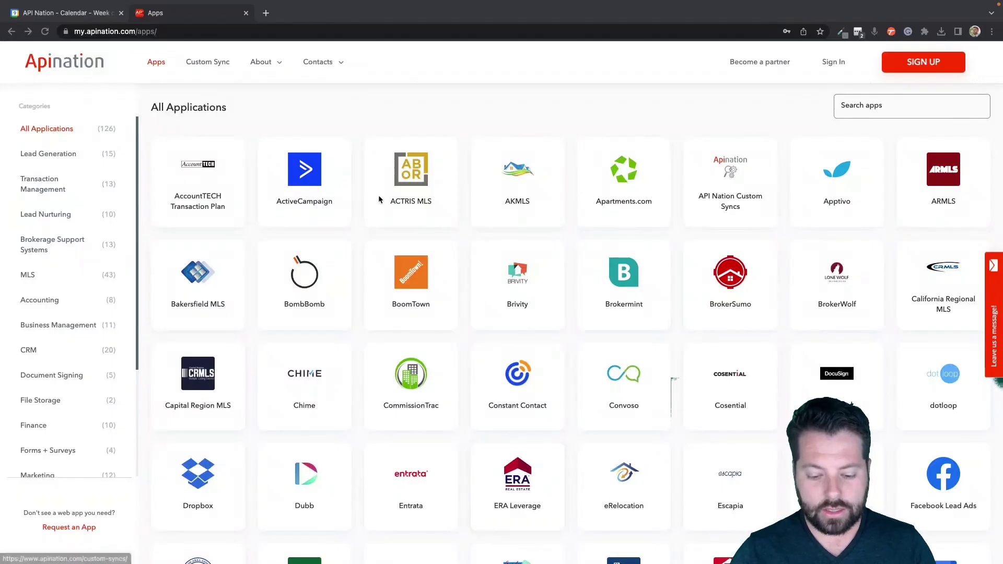
# - Open API Nation's Google Calendar app page and scroll through its sync integrations
pyautogui.scroll(-5, 577, 317)
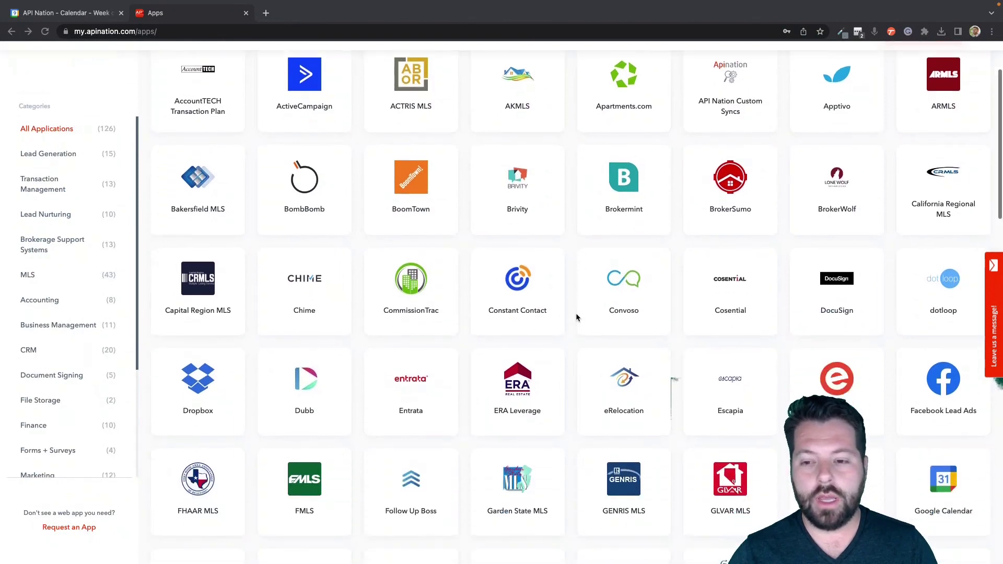
pyautogui.click(935, 279)
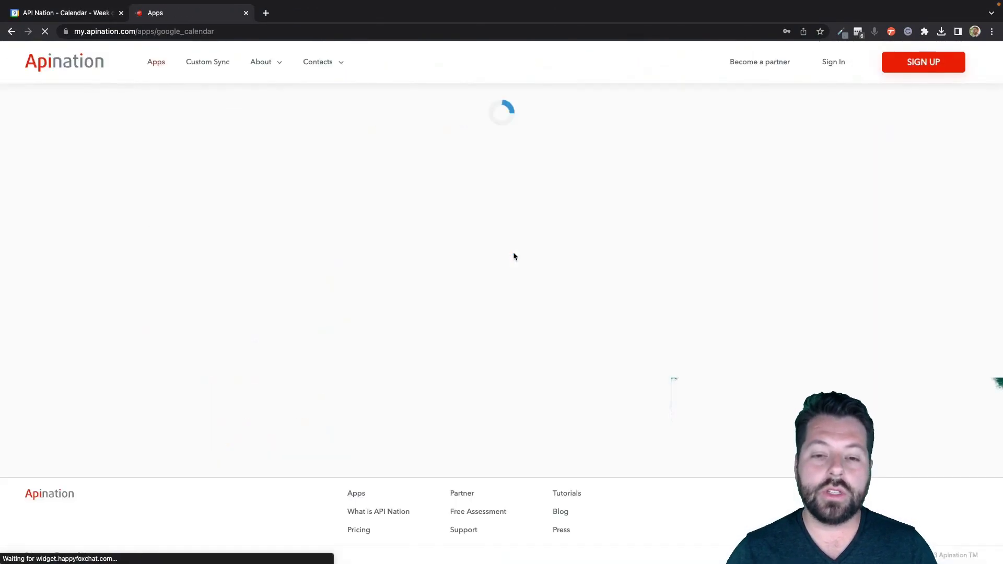
pyautogui.scroll(-1, 522, 345)
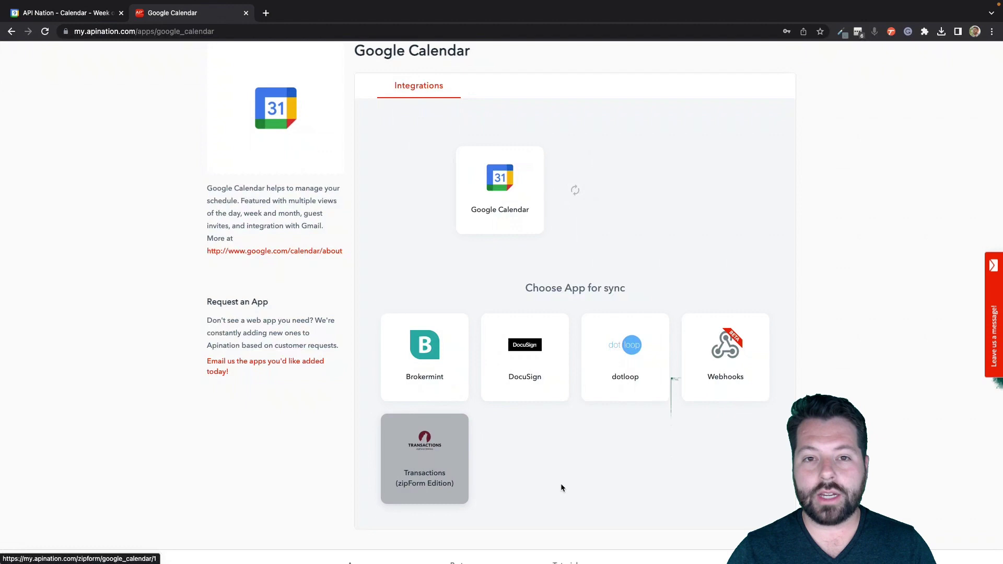
pyautogui.scroll(1, 559, 484)
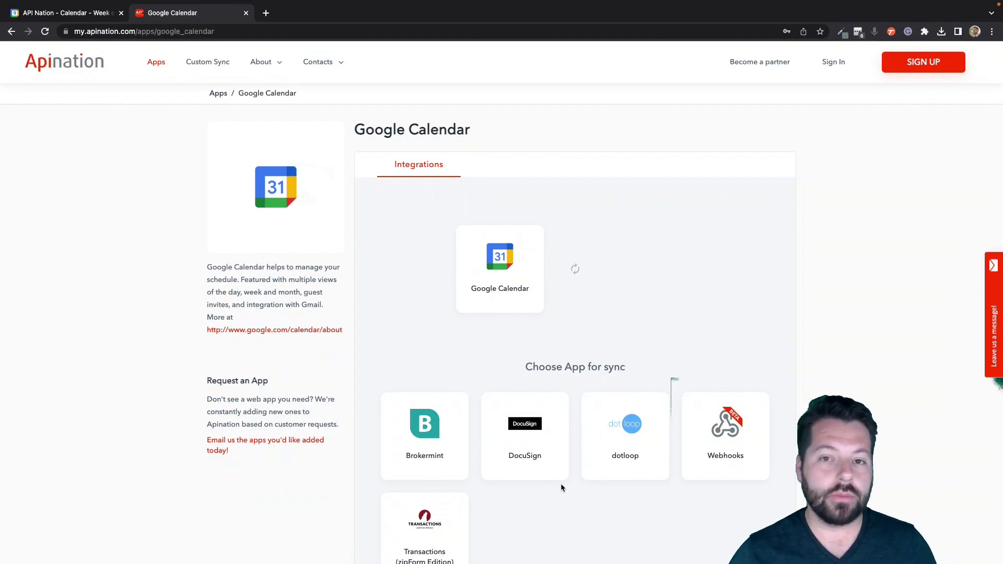
# - In Calendar's Accounts preferences, add a new Google account and continue to sign-in
pyautogui.press('super+Tab')
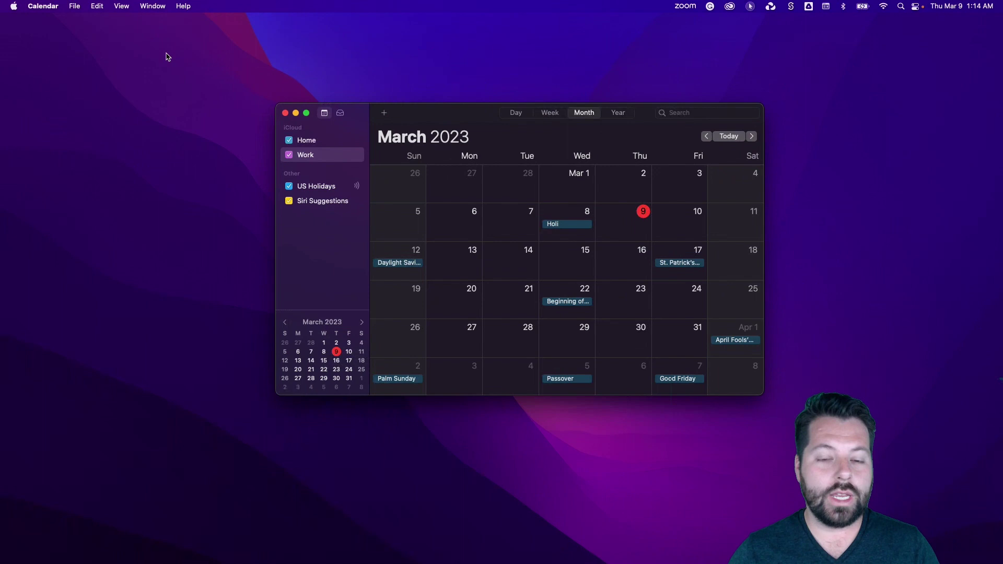
pyautogui.click(44, 6)
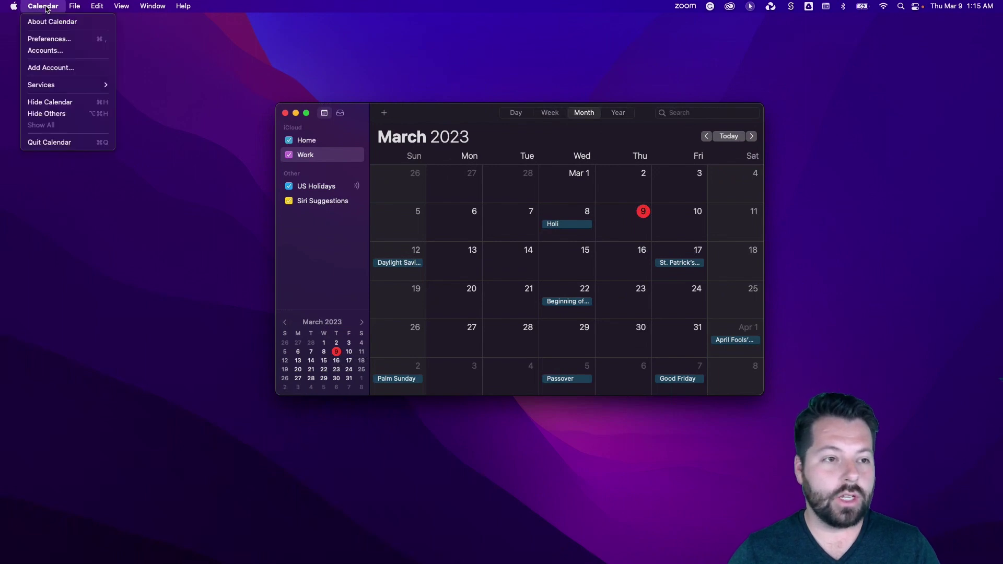
pyautogui.click(50, 42)
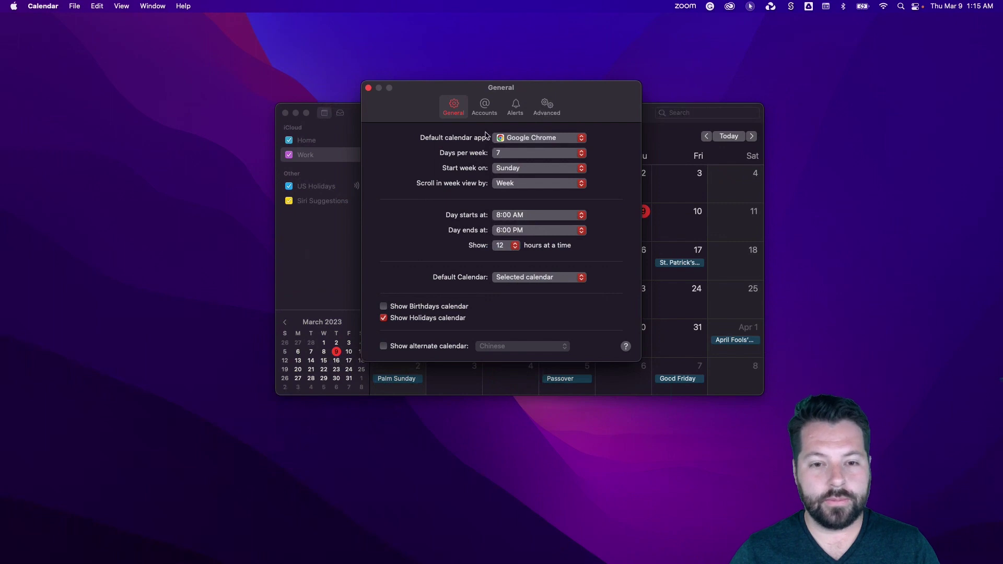
pyautogui.click(488, 119)
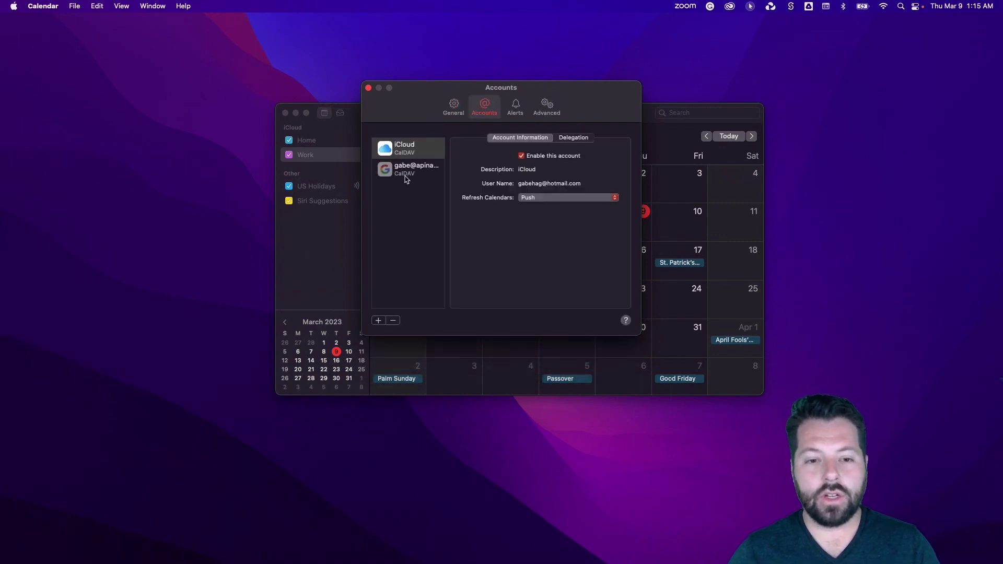
pyautogui.click(378, 321)
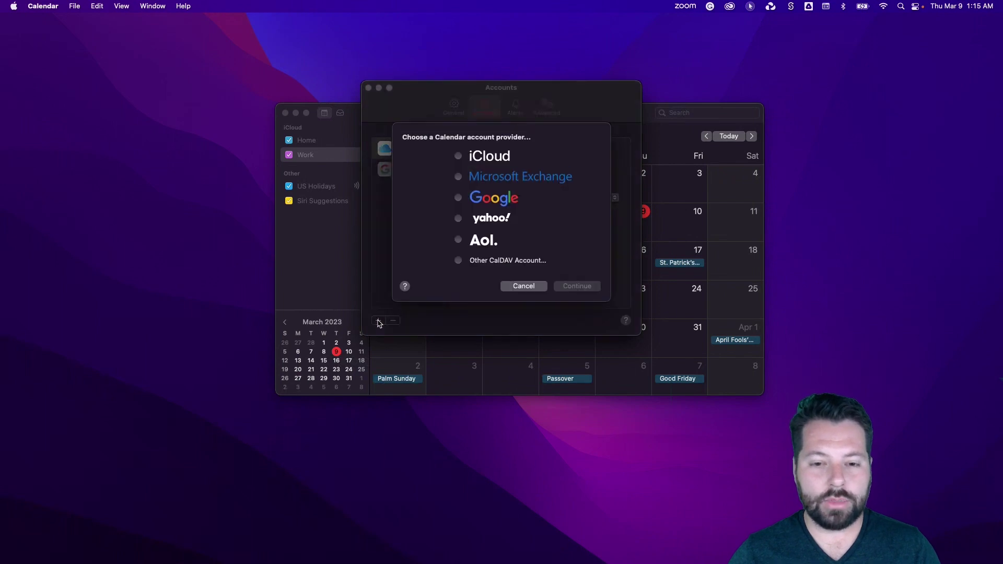
pyautogui.click(486, 200)
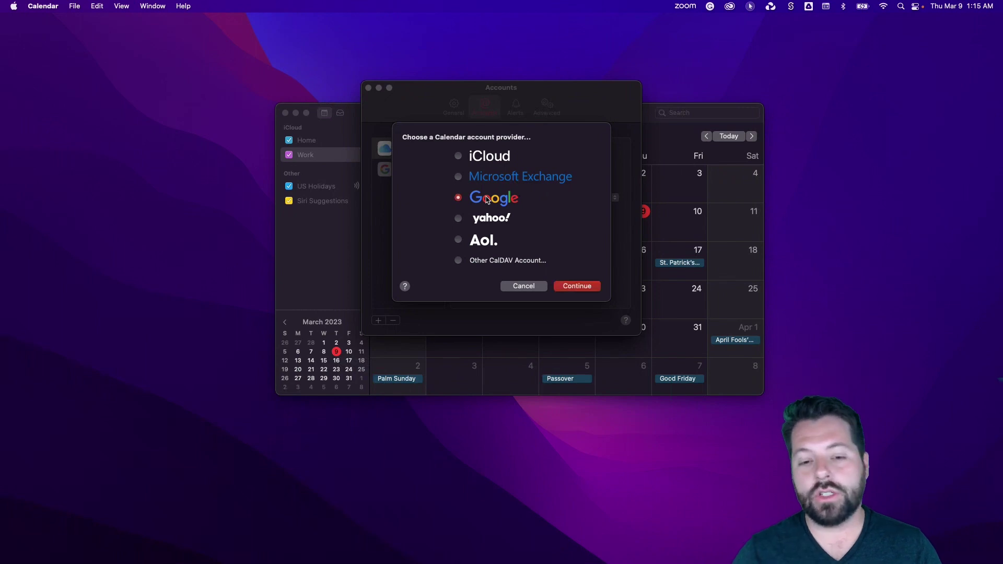
pyautogui.click(592, 289)
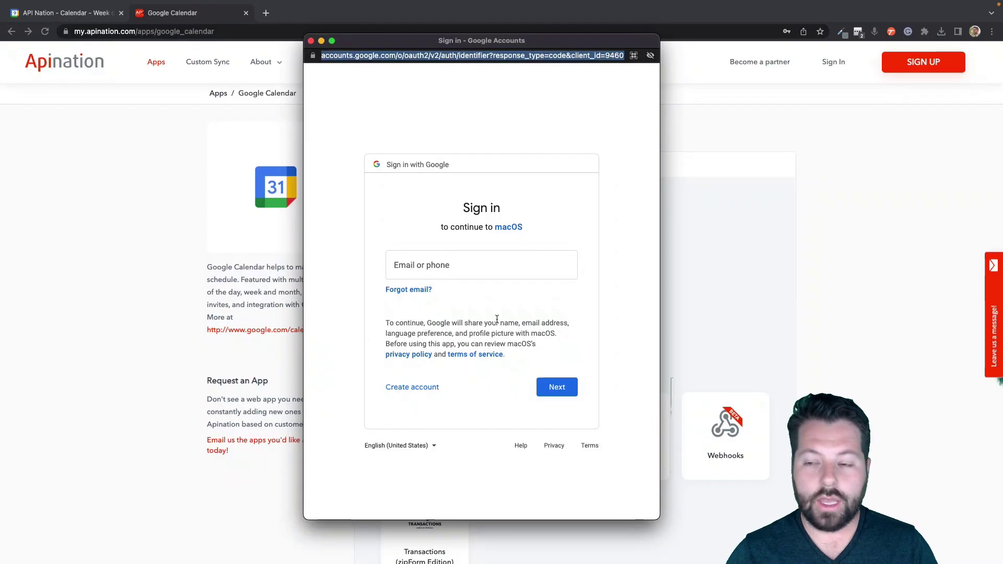
# - Enter the Google account e-mail address in the sign-in window
pyautogui.click(506, 259)
pyautogui.write('ga')
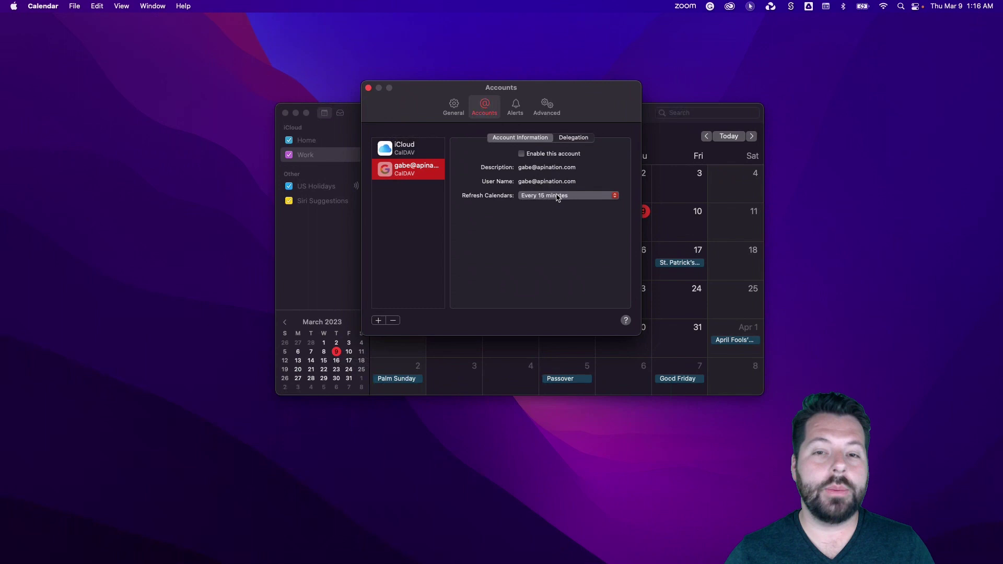
# - Close the Accounts preferences window
pyautogui.click(368, 87)
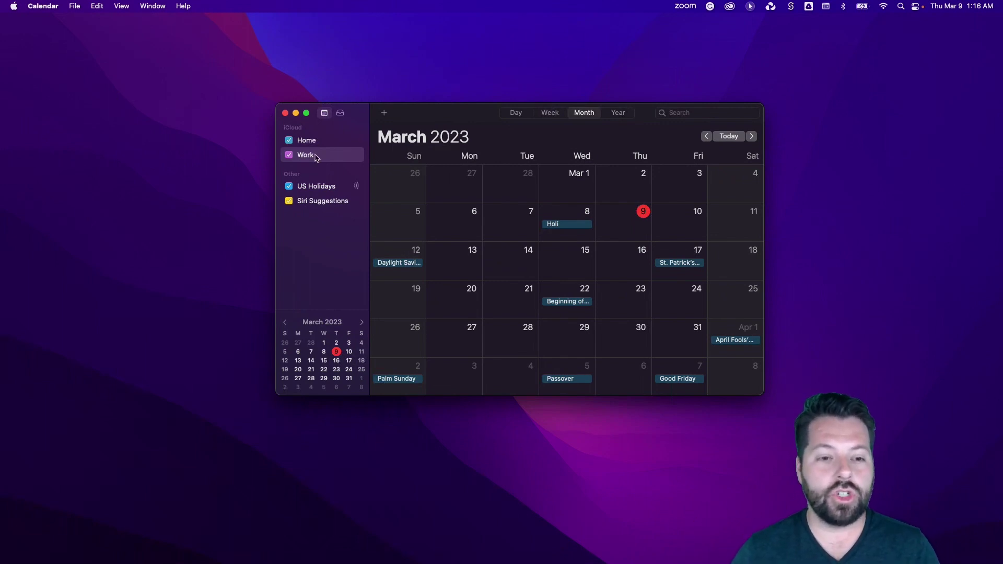
# - Make the Work calendar public through its sharing options
pyautogui.moveTo(310, 162)
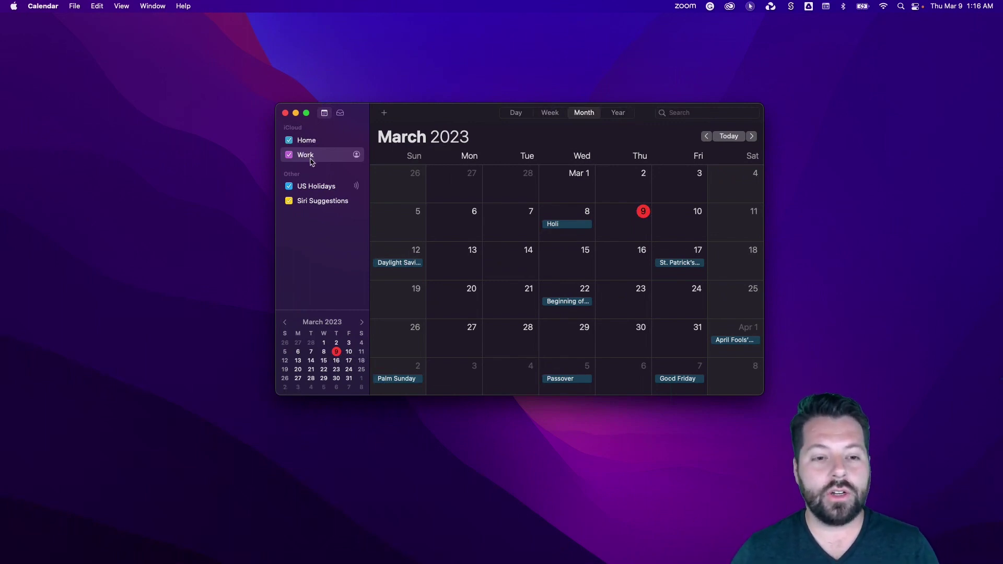
pyautogui.click(357, 155)
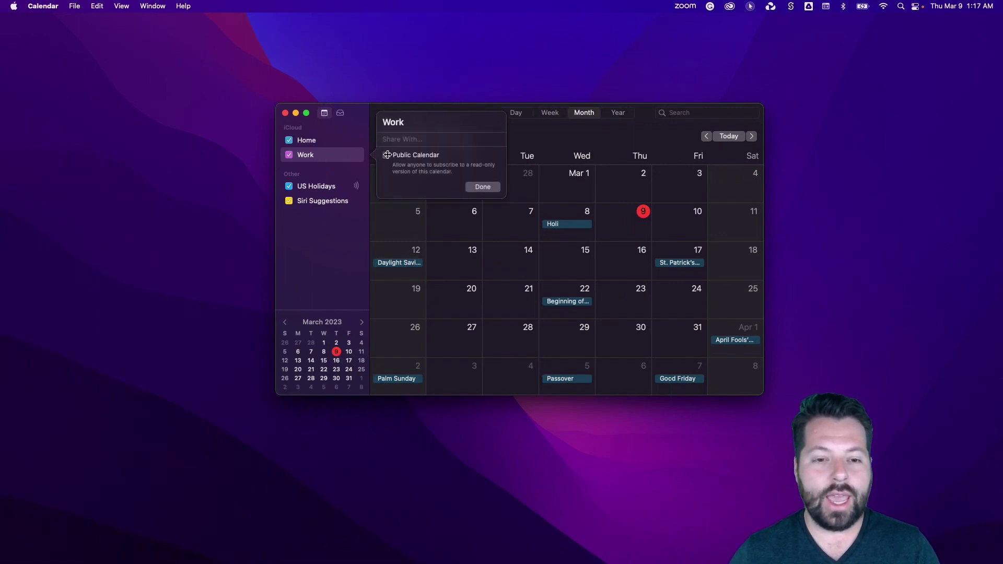
pyautogui.click(387, 155)
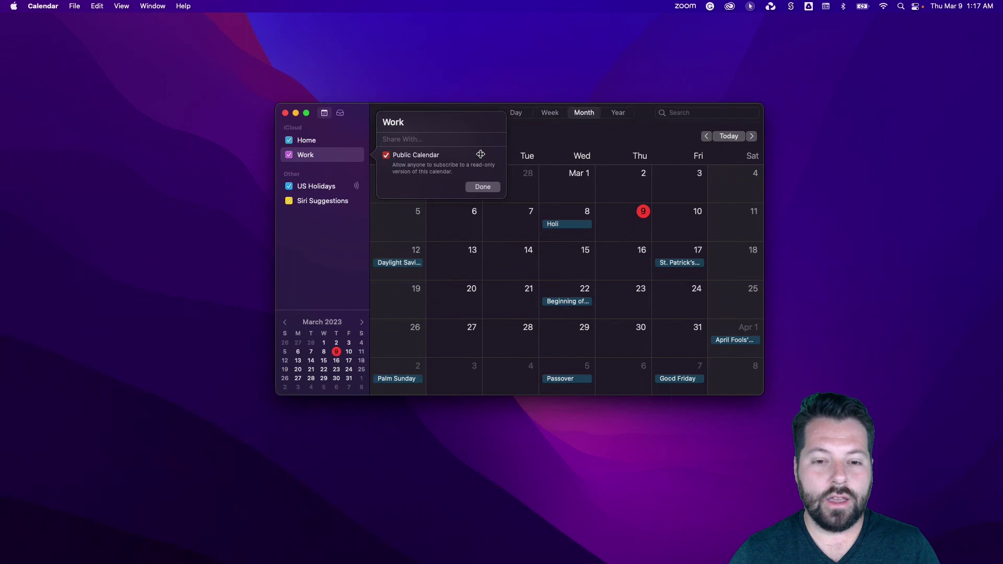
pyautogui.click(483, 186)
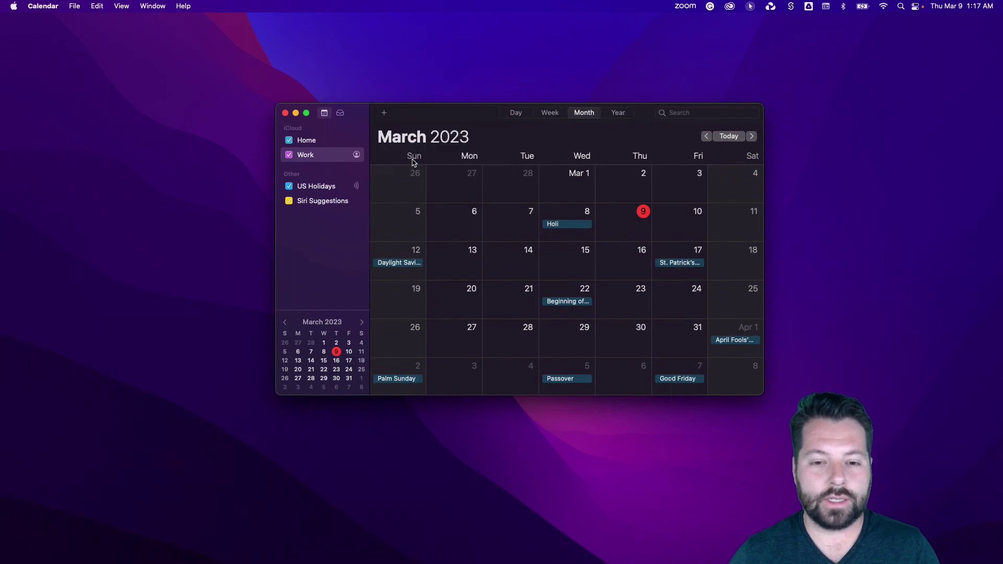
# - Select the Work calendar's subscription URL, then switch back to the browser
pyautogui.click(356, 155)
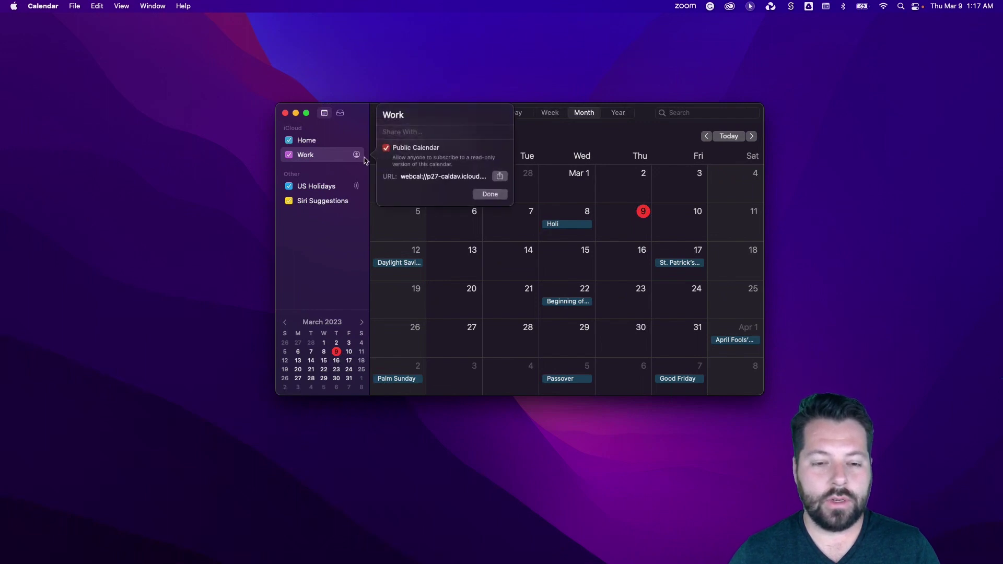
pyautogui.doubleClick(418, 177)
pyautogui.press('super+a')
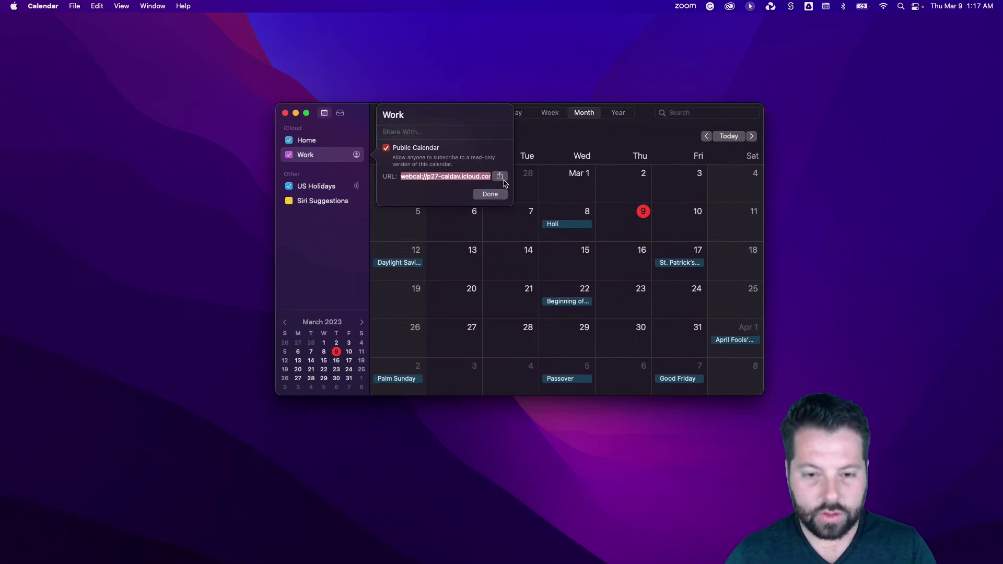
pyautogui.hotkey('ctrl', 'Right')
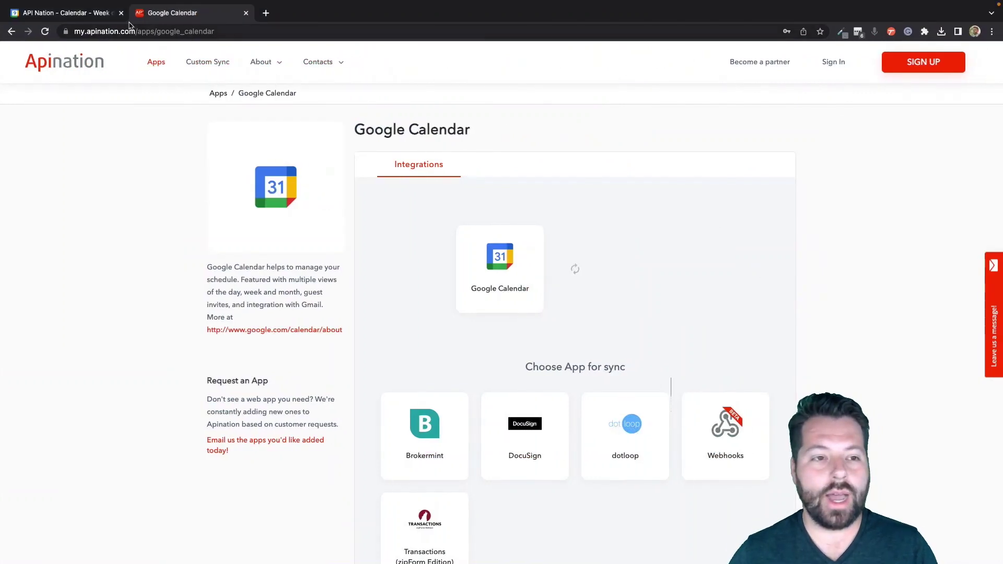
# - Add the pasted Work calendar URL under Google Calendar's Other calendars
pyautogui.click(98, 16)
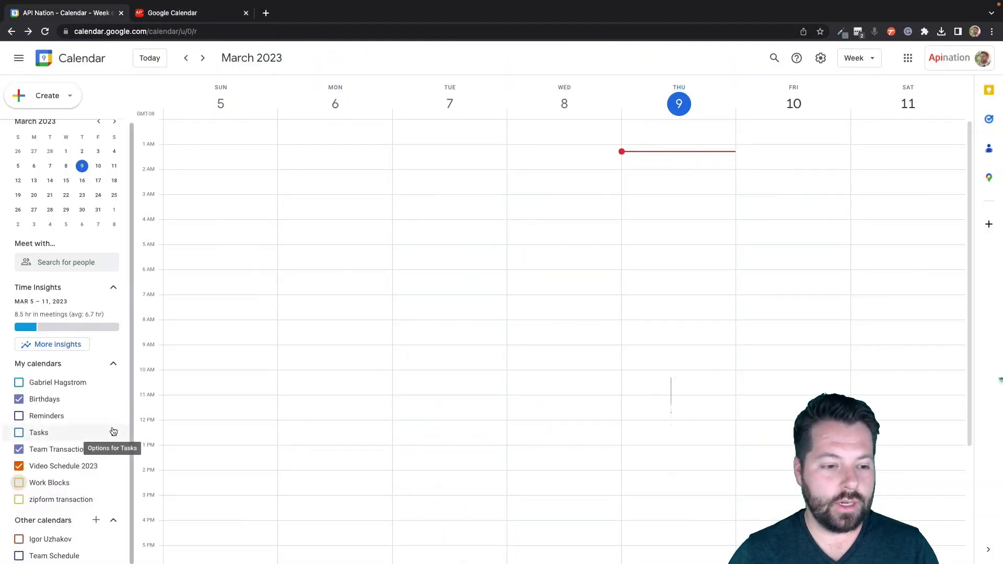
pyautogui.click(97, 519)
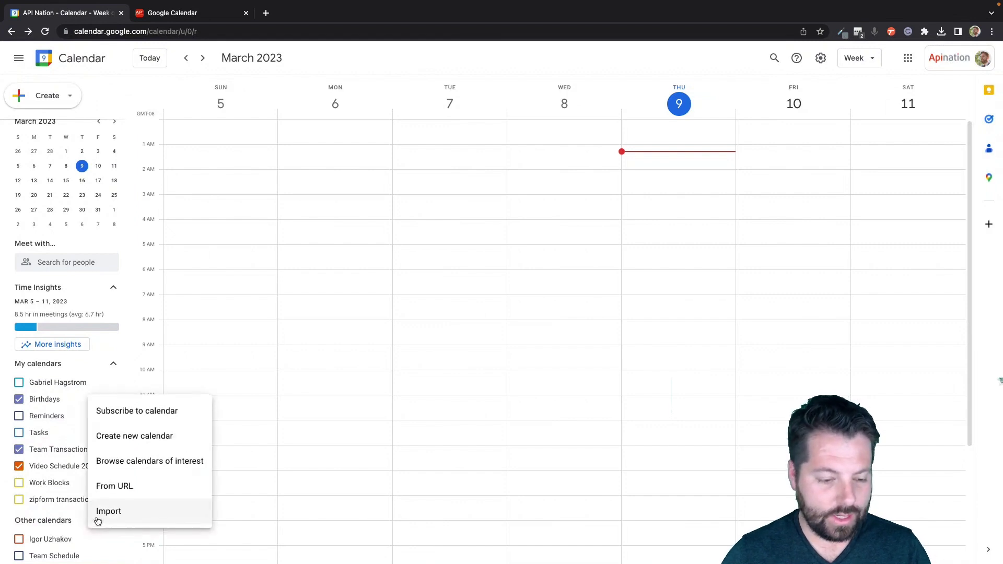
pyautogui.click(116, 487)
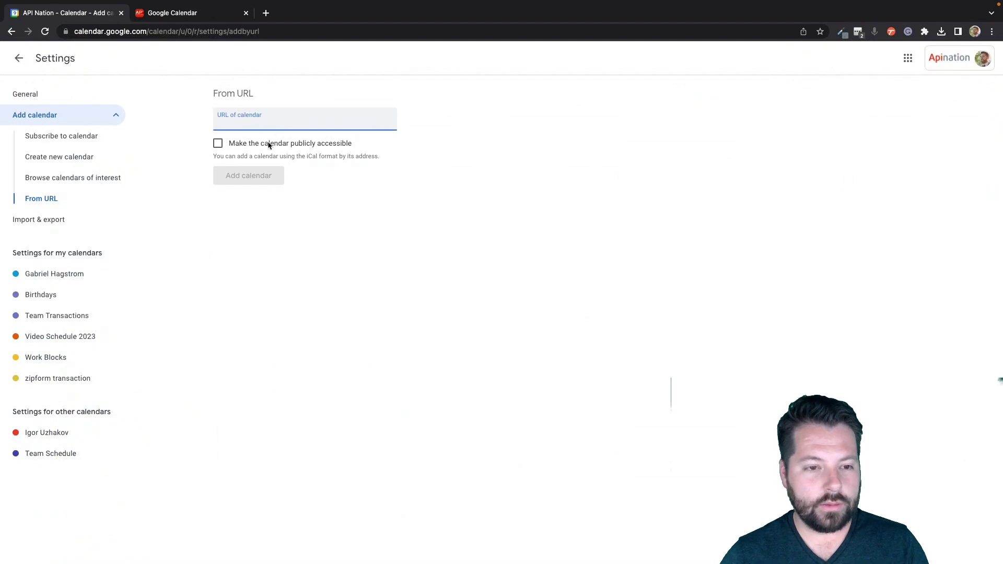
pyautogui.press('super+v')
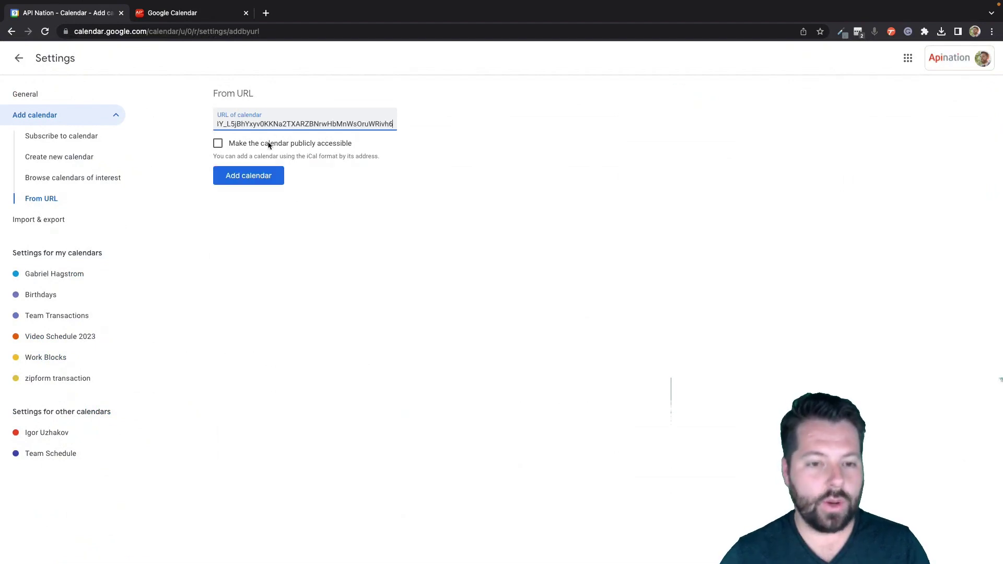
pyautogui.click(264, 178)
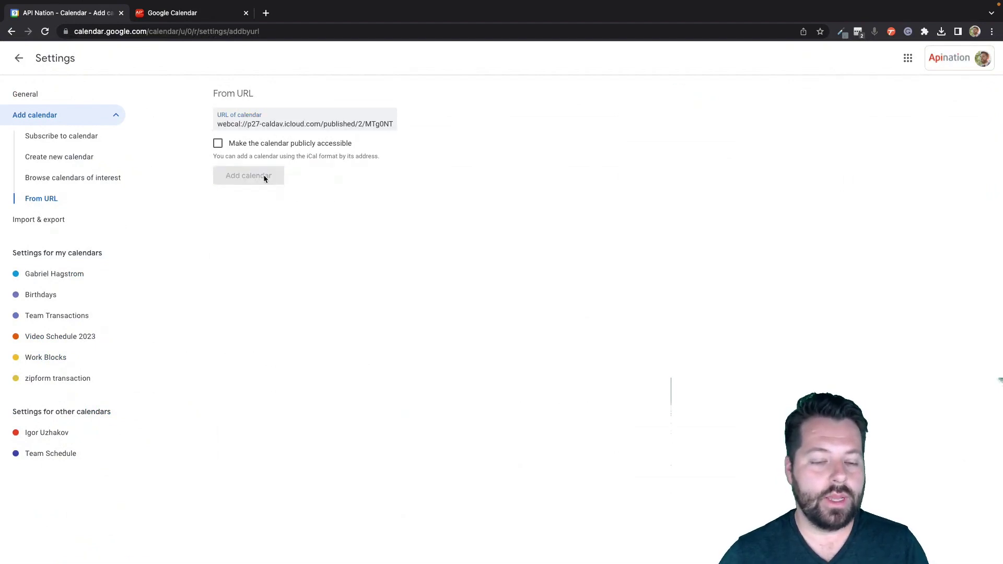
pyautogui.click(31, 433)
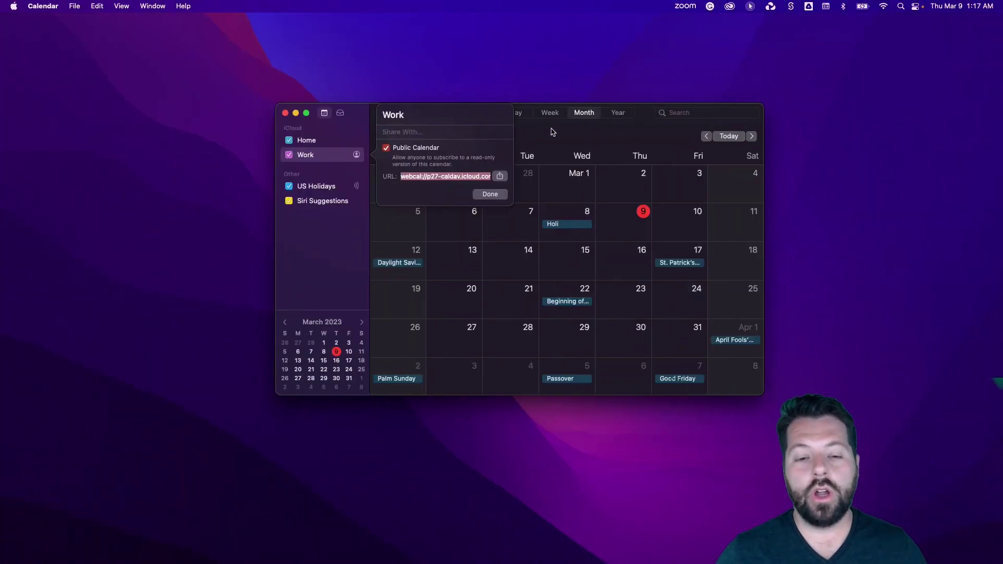
# - Flip between the browser tabs, then return to Apple Calendar's March 2023 month view
pyautogui.click(552, 131)
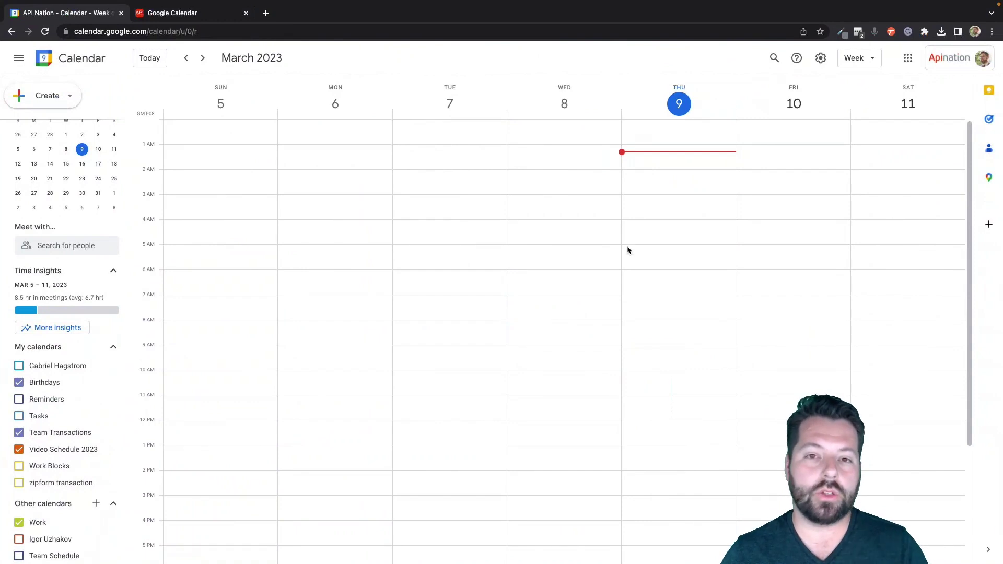
pyautogui.click(173, 11)
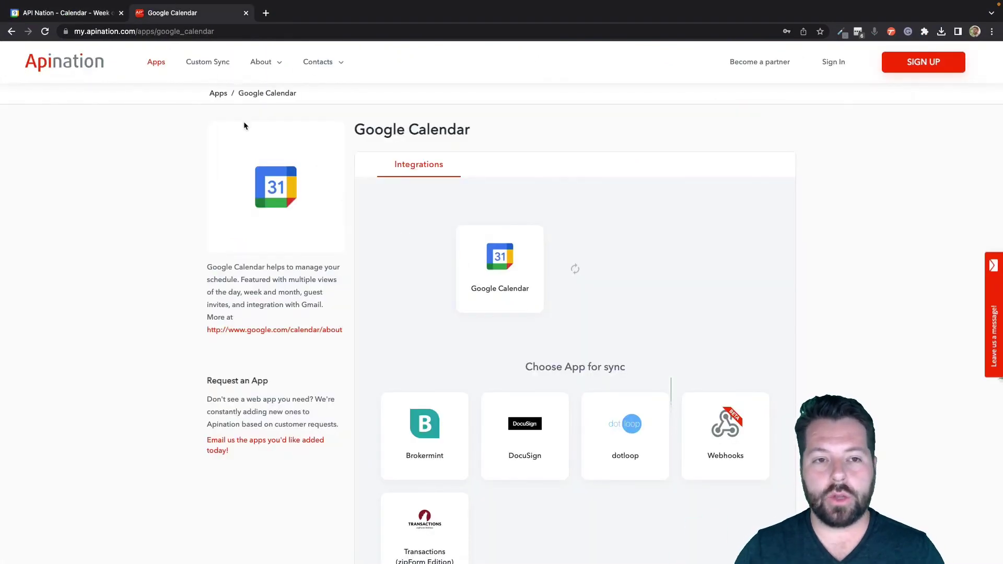
pyautogui.click(74, 14)
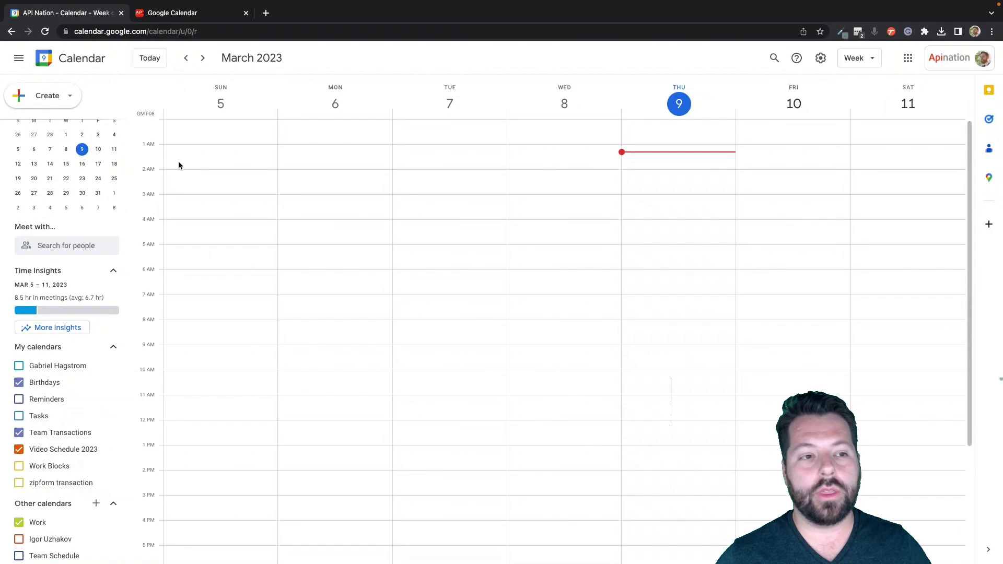
pyautogui.hotkey('ctrl', 'Left')
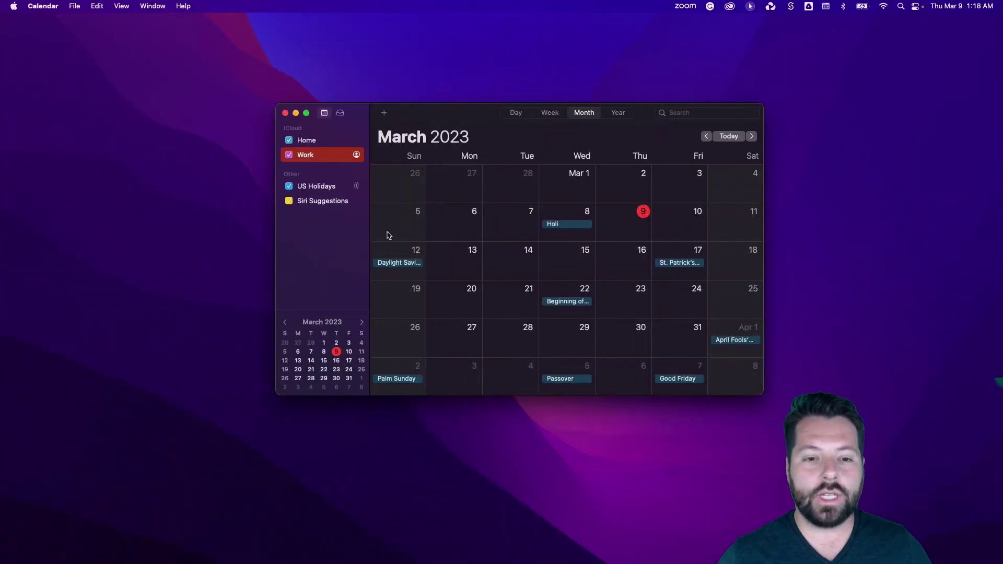